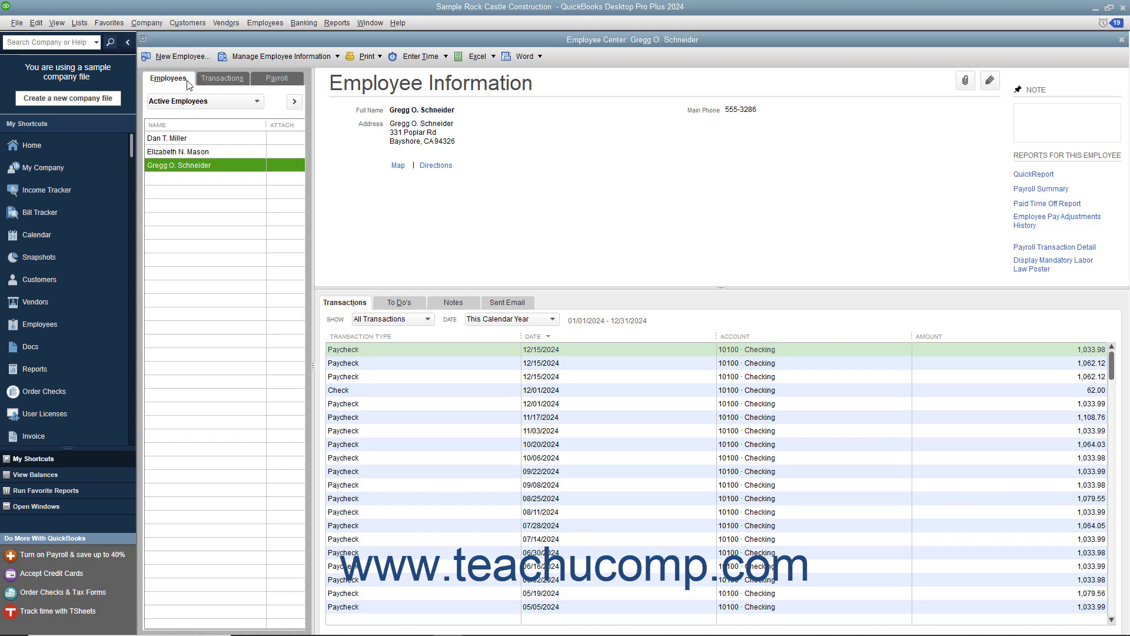
# Step: Open the employee's record, show Payroll Info, and keep the payroll schedule at Biweekly
pyautogui.doubleClick(183, 166)
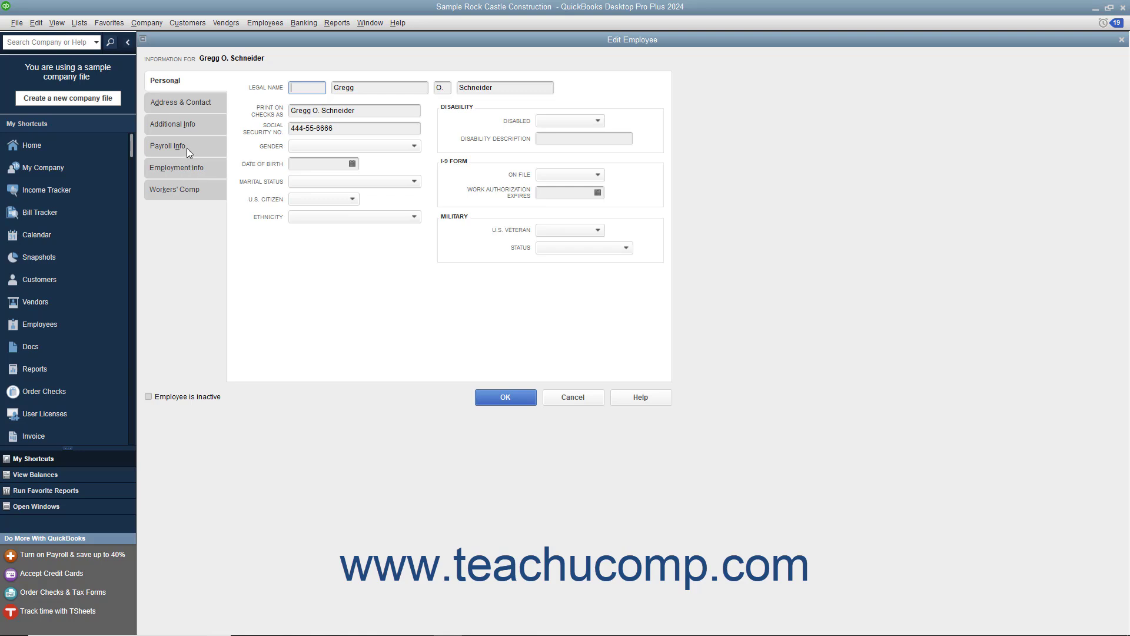
pyautogui.click(186, 148)
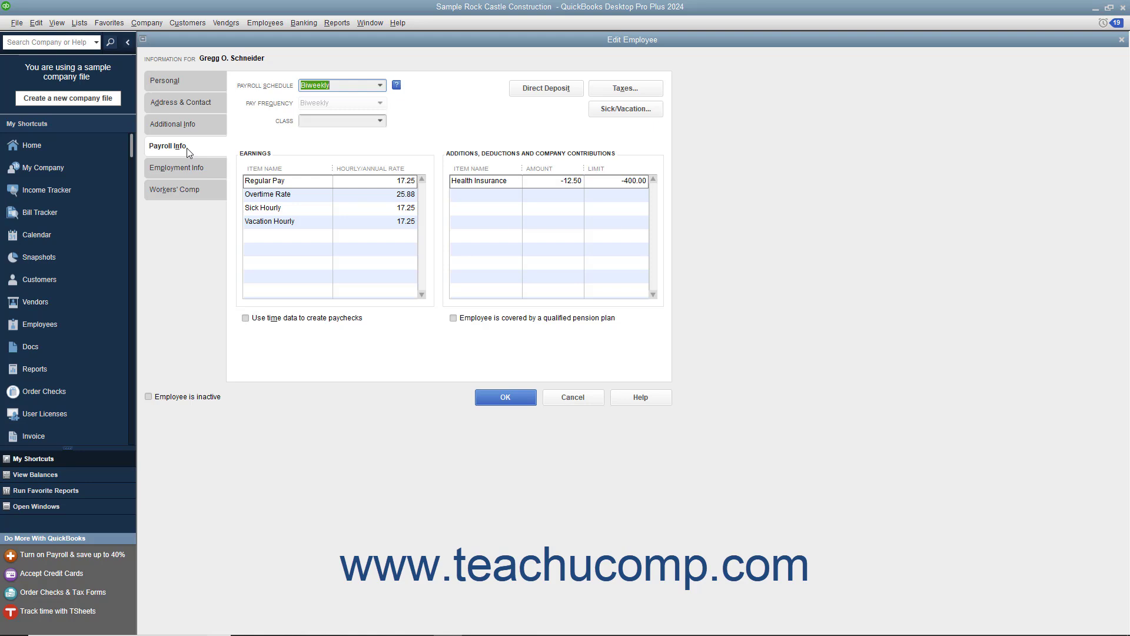
pyautogui.click(380, 87)
pyautogui.click(362, 129)
# Step: Enter hourly rates of 20.00 for Regular Pay, Sick and Vacation Hourly, and 30.00 for Overtime
pyautogui.click(324, 183)
pyautogui.click(325, 181)
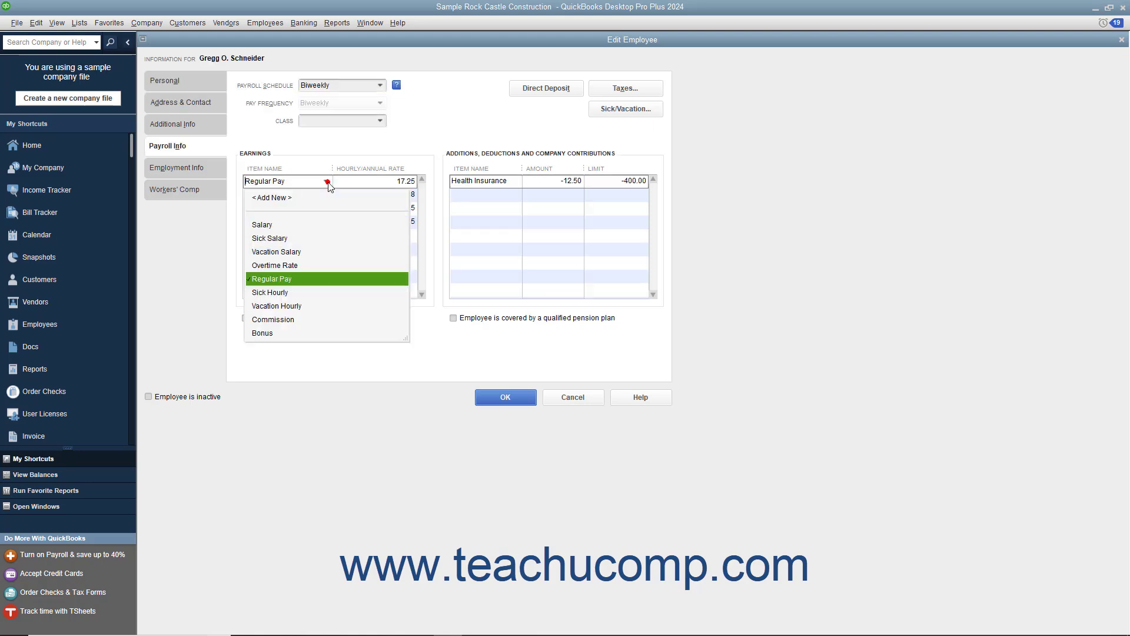
pyautogui.click(301, 278)
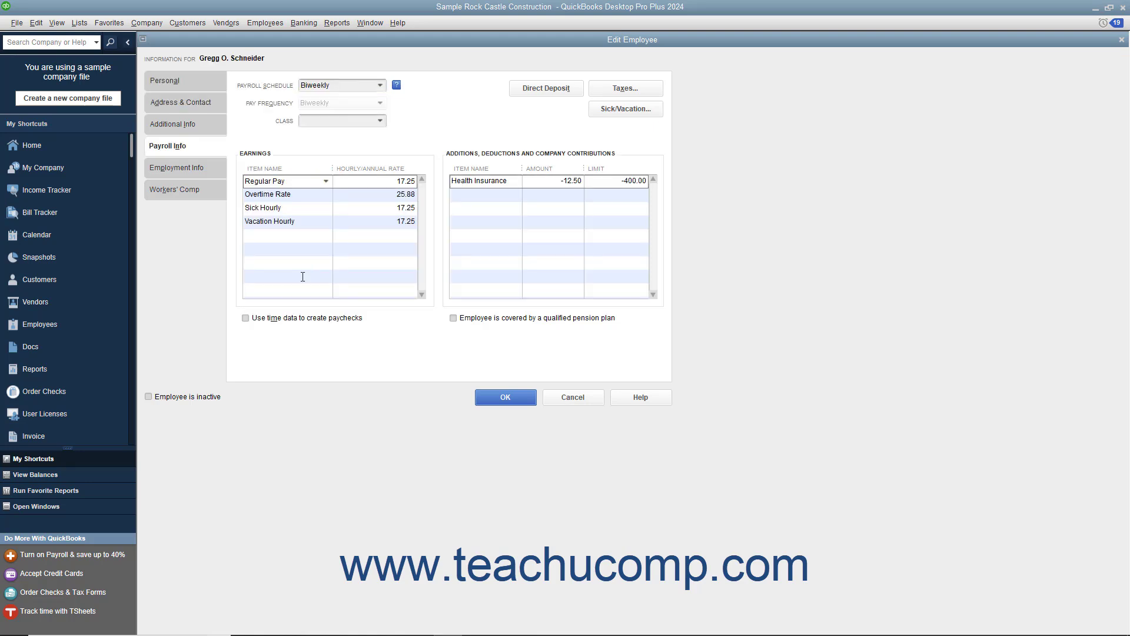
pyautogui.press('Tab')
pyautogui.write('20')
pyautogui.press('Down')
pyautogui.press('Down')
pyautogui.write('20')
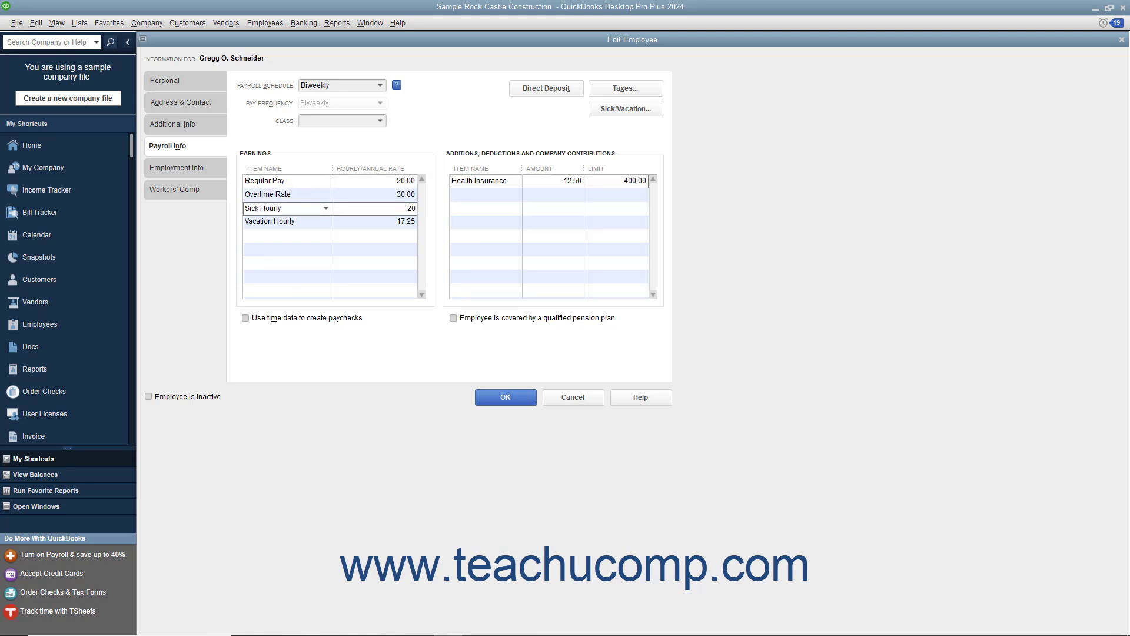
pyautogui.press('Down')
pyautogui.write('20')
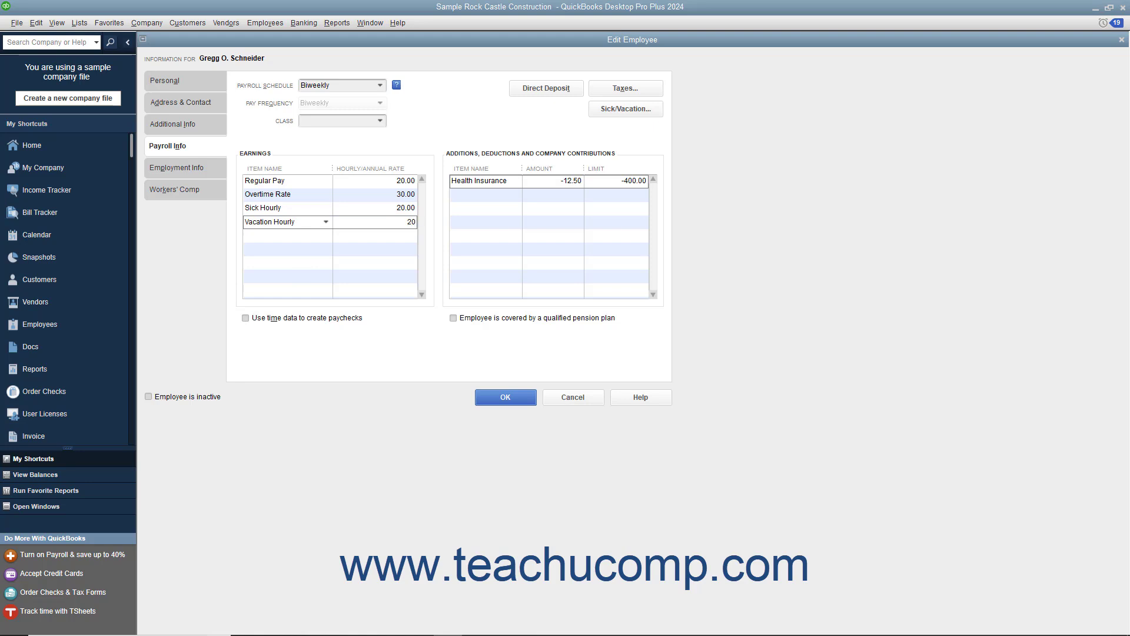
pyautogui.press('Up')
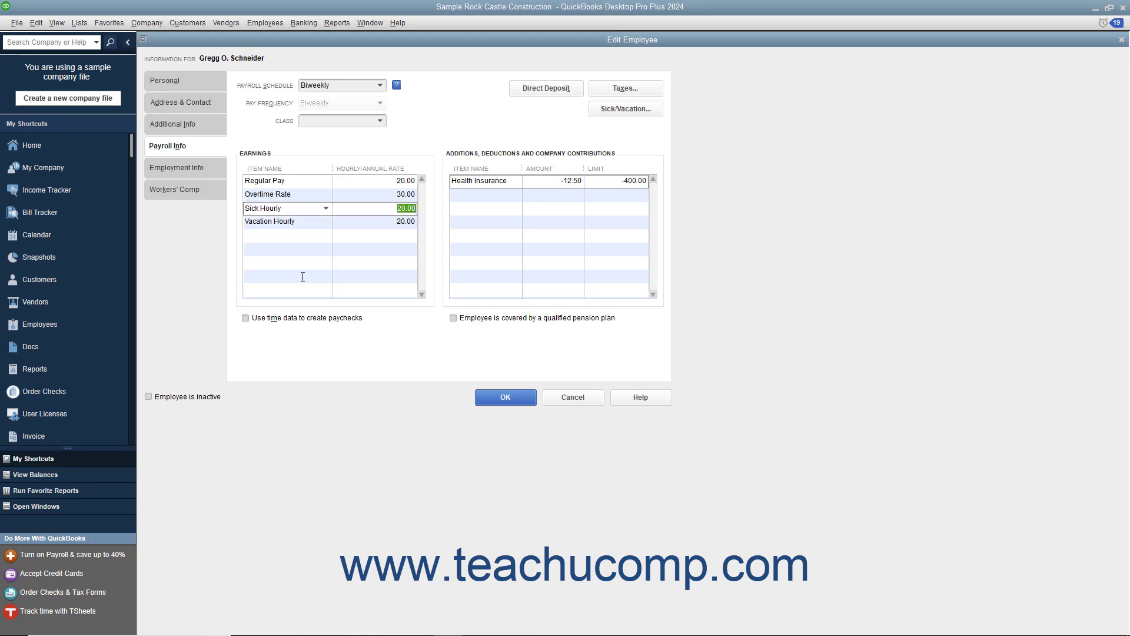
pyautogui.click(493, 181)
pyautogui.click(515, 181)
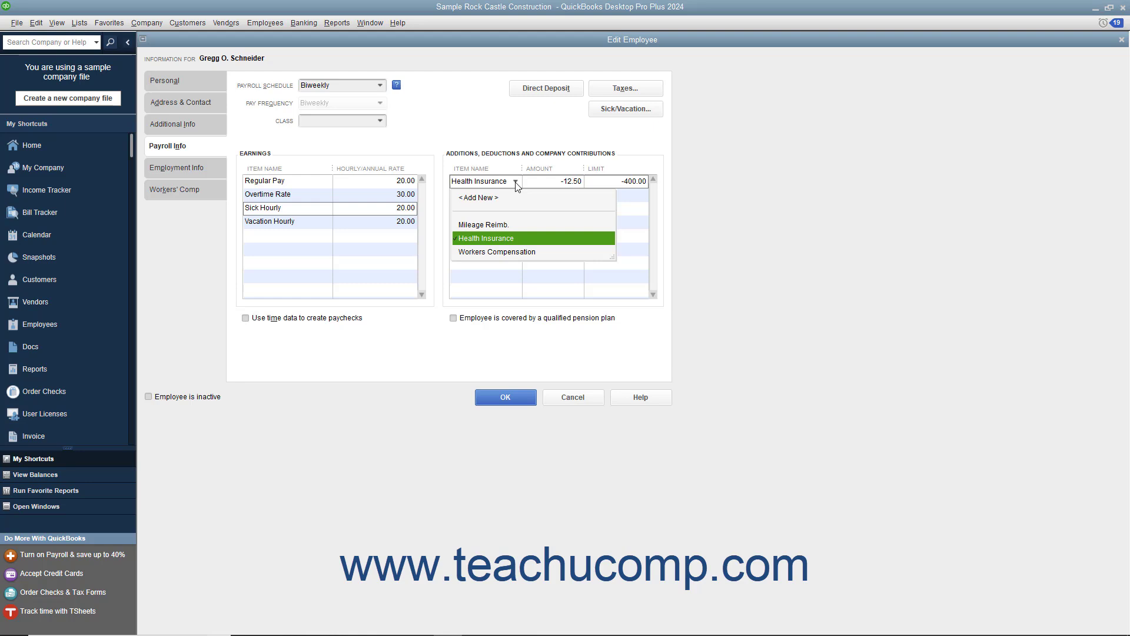
pyautogui.click(507, 238)
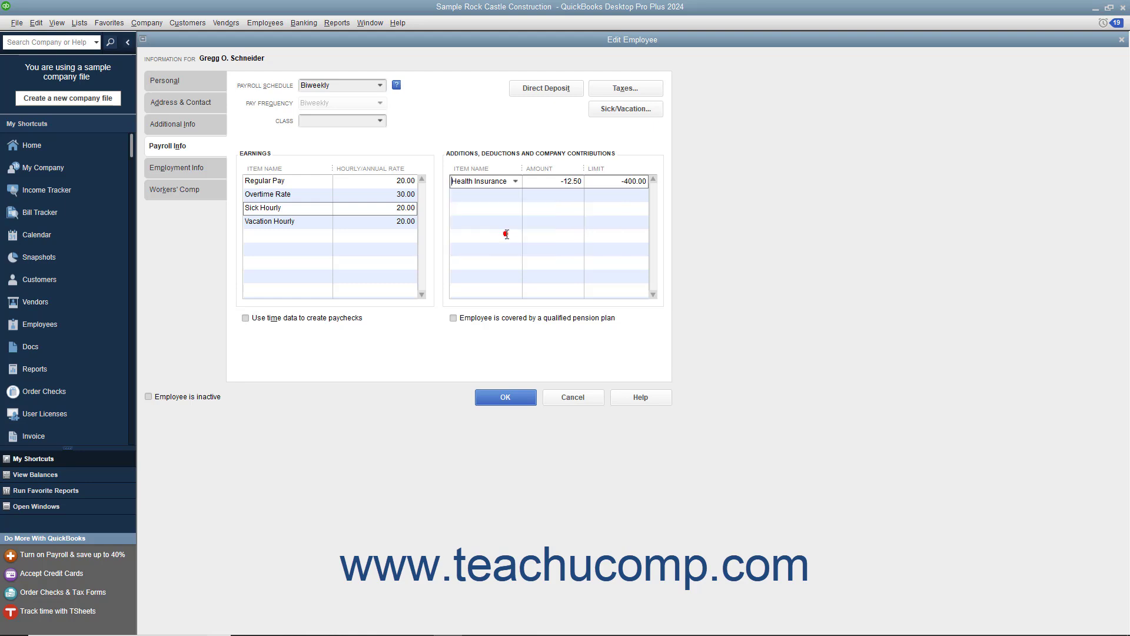
pyautogui.press('Tab')
pyautogui.press('Tab')
pyautogui.click(299, 319)
pyautogui.click(299, 319)
pyautogui.click(453, 318)
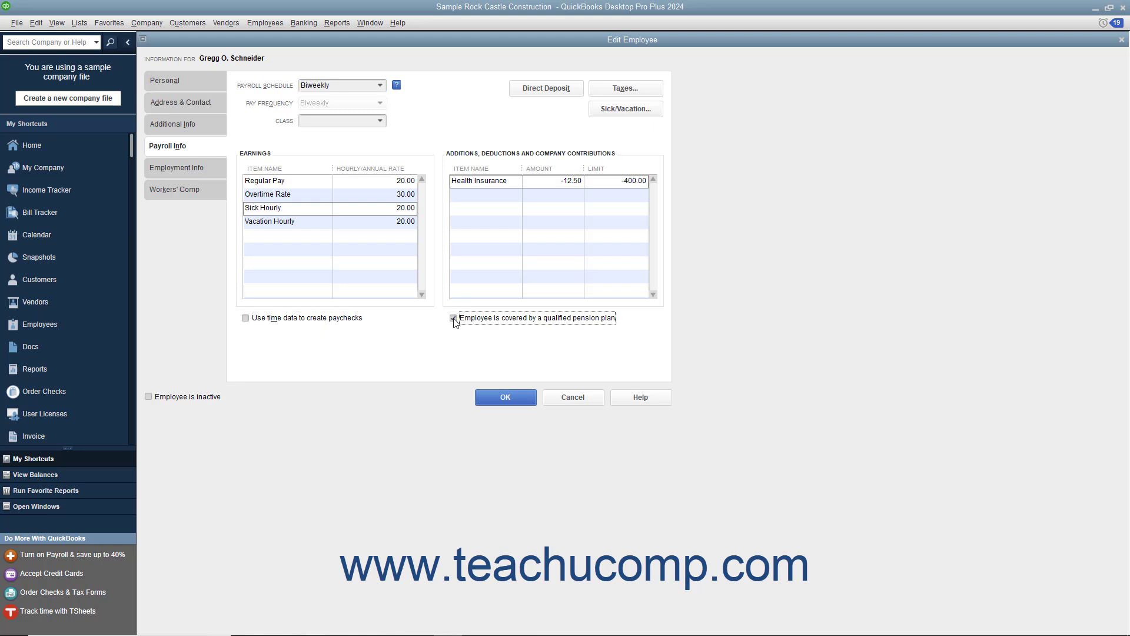
pyautogui.click(453, 319)
pyautogui.click(642, 93)
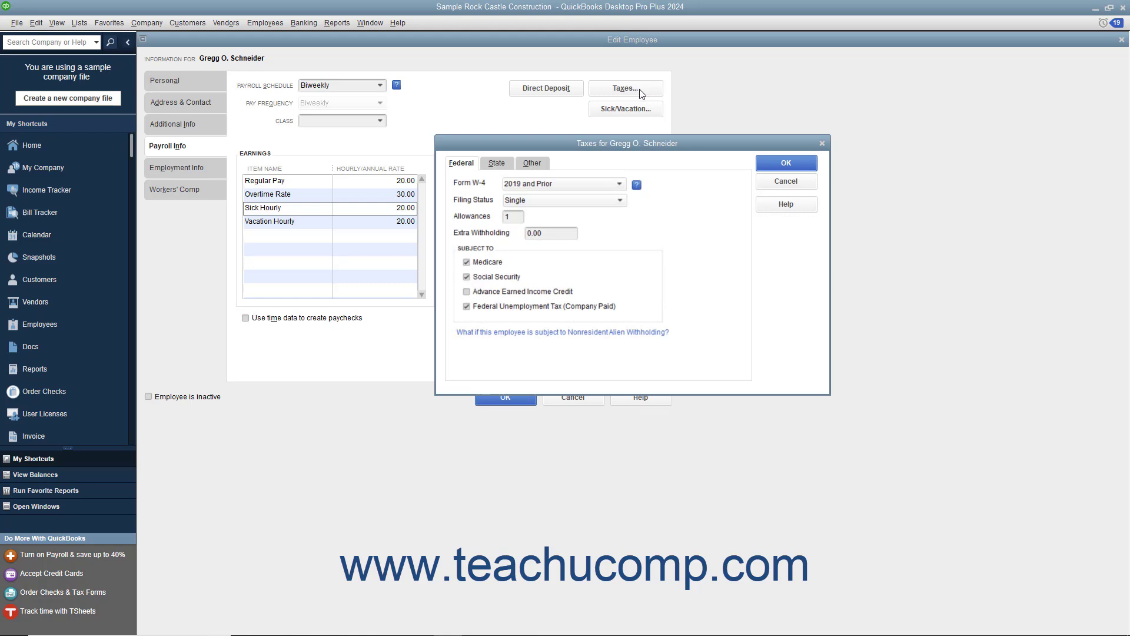
pyautogui.click(495, 166)
pyautogui.click(534, 164)
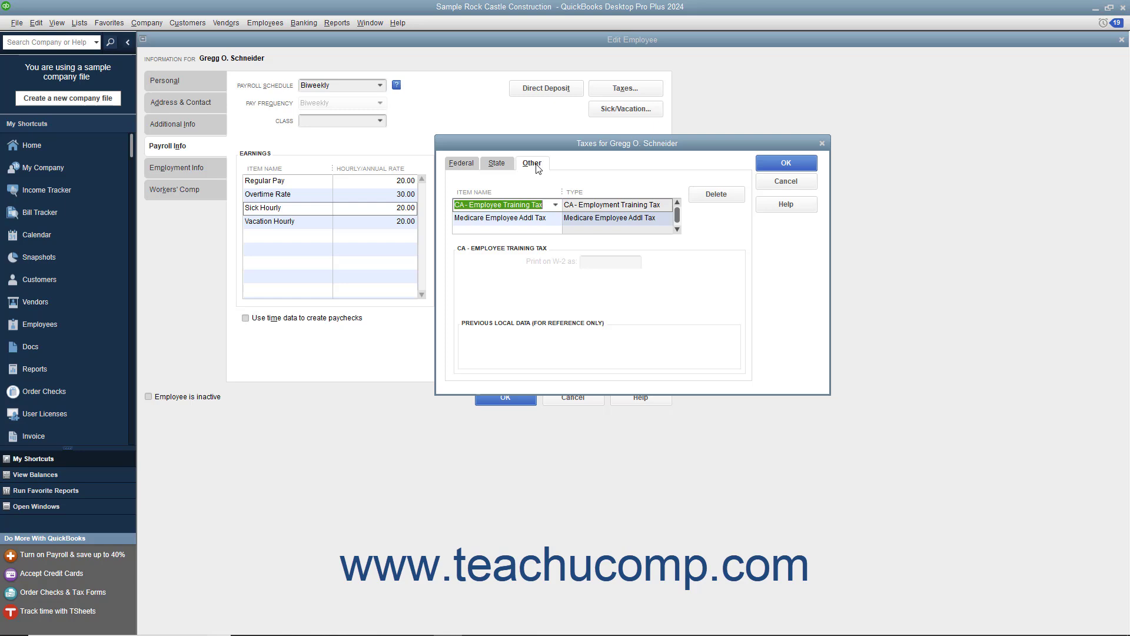
pyautogui.click(768, 166)
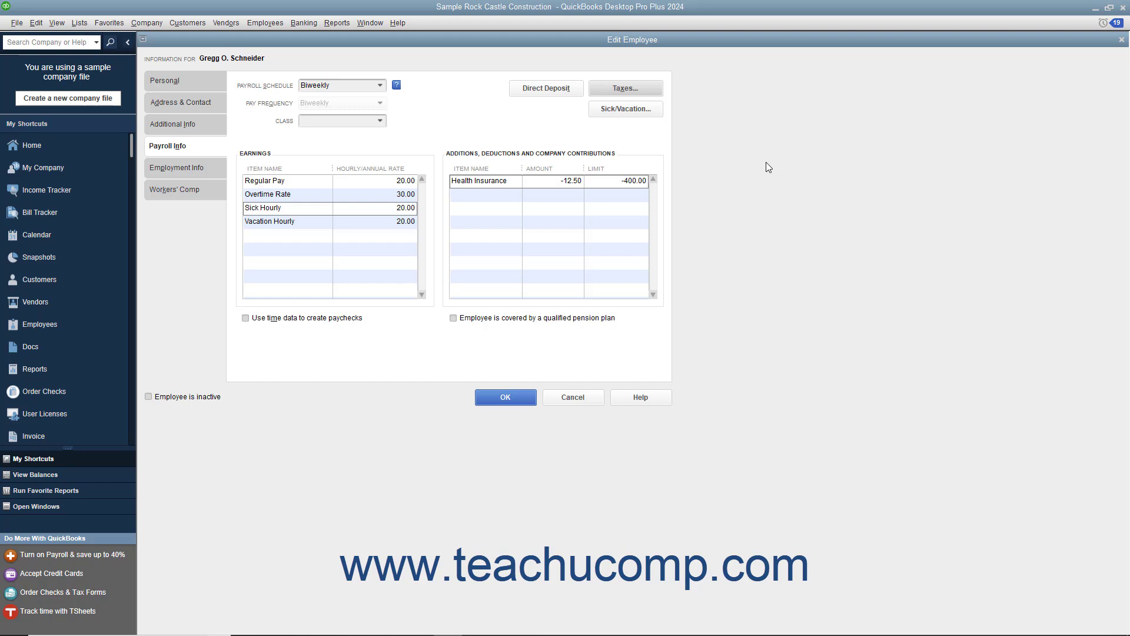
pyautogui.click(652, 112)
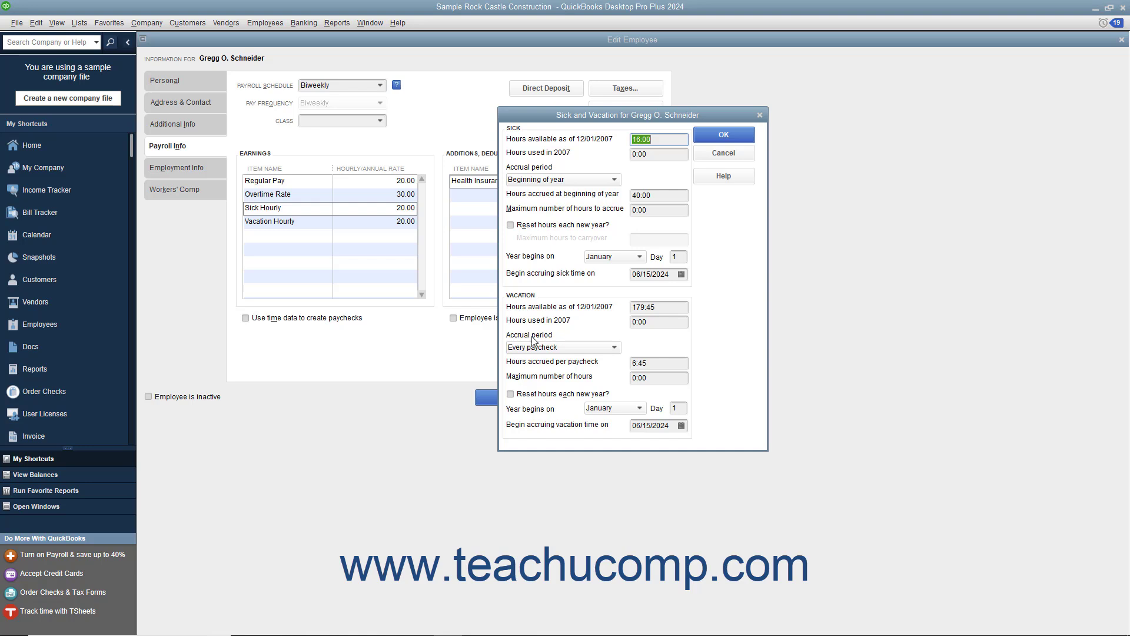
pyautogui.click(704, 136)
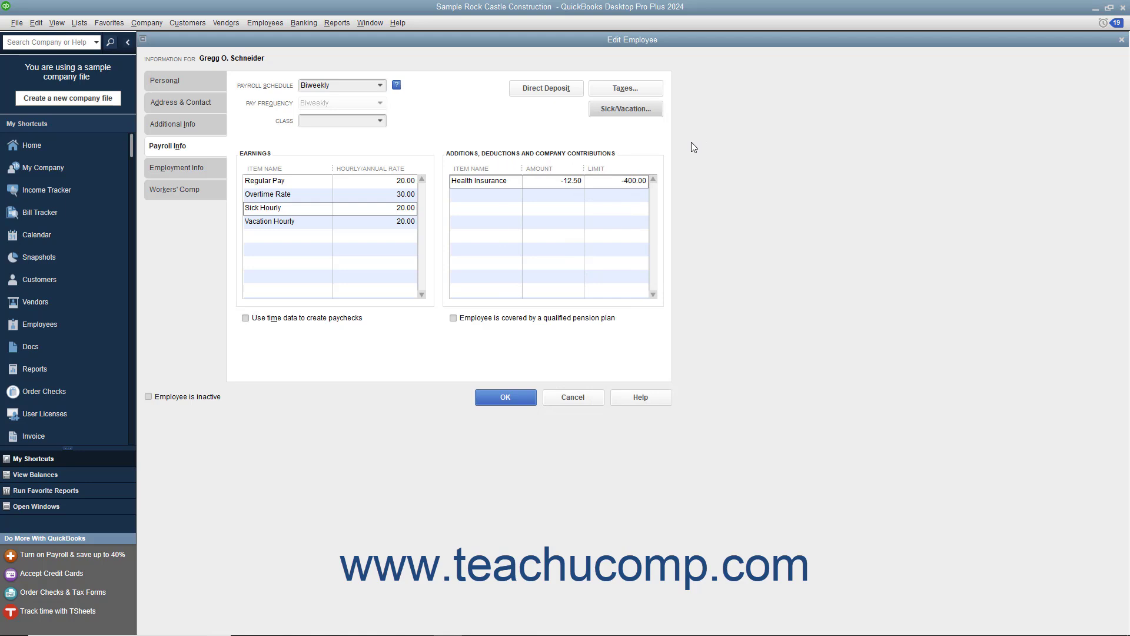
# Step: Save the employee's payroll edits and close the Edit Employee window
pyautogui.click(488, 397)
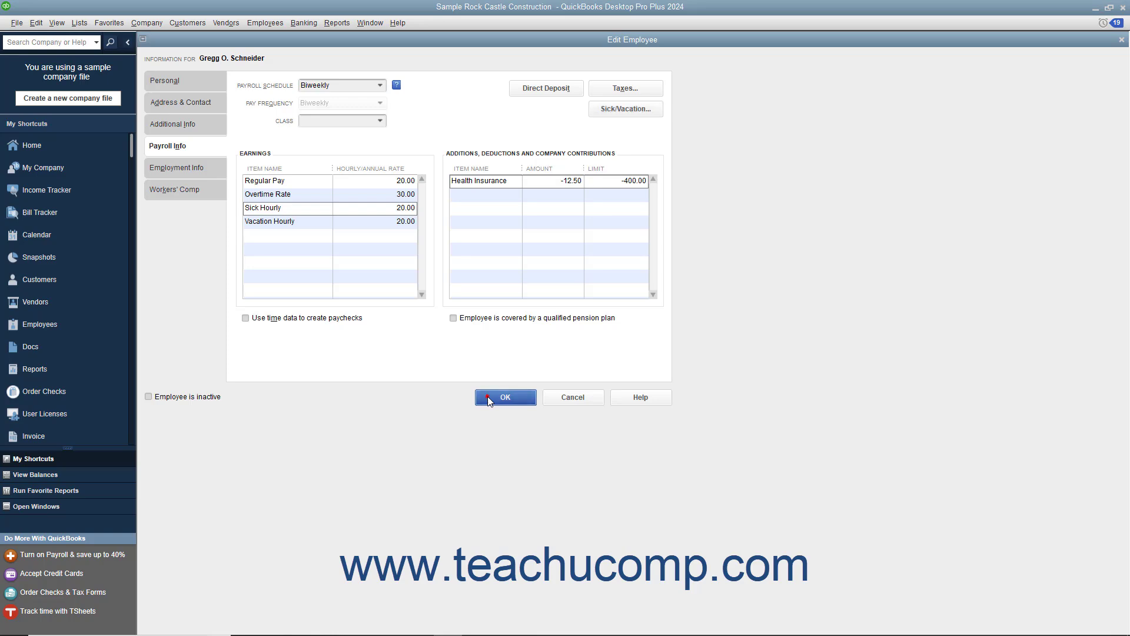